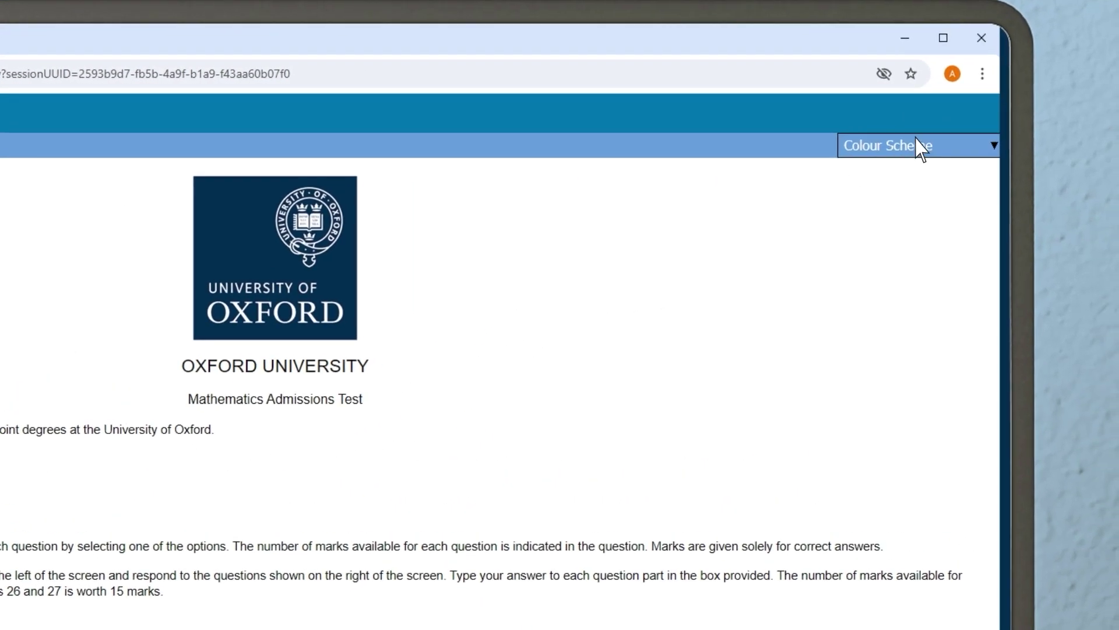
Step: Apply the Black on Yellow colour scheme, then switch back to the default colours
click(918, 145)
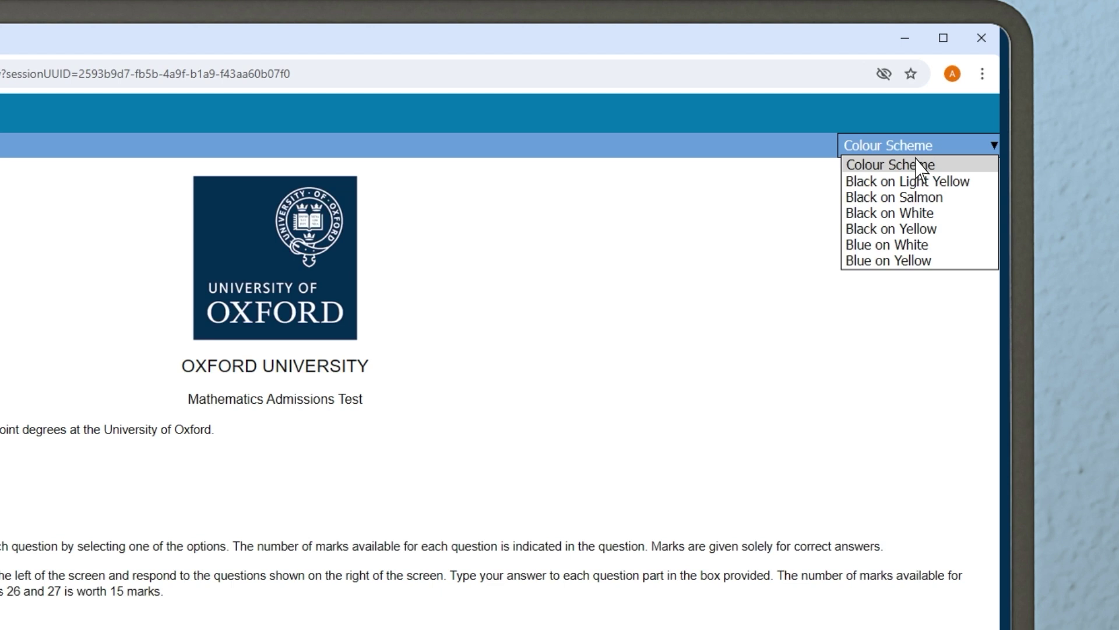
click(918, 229)
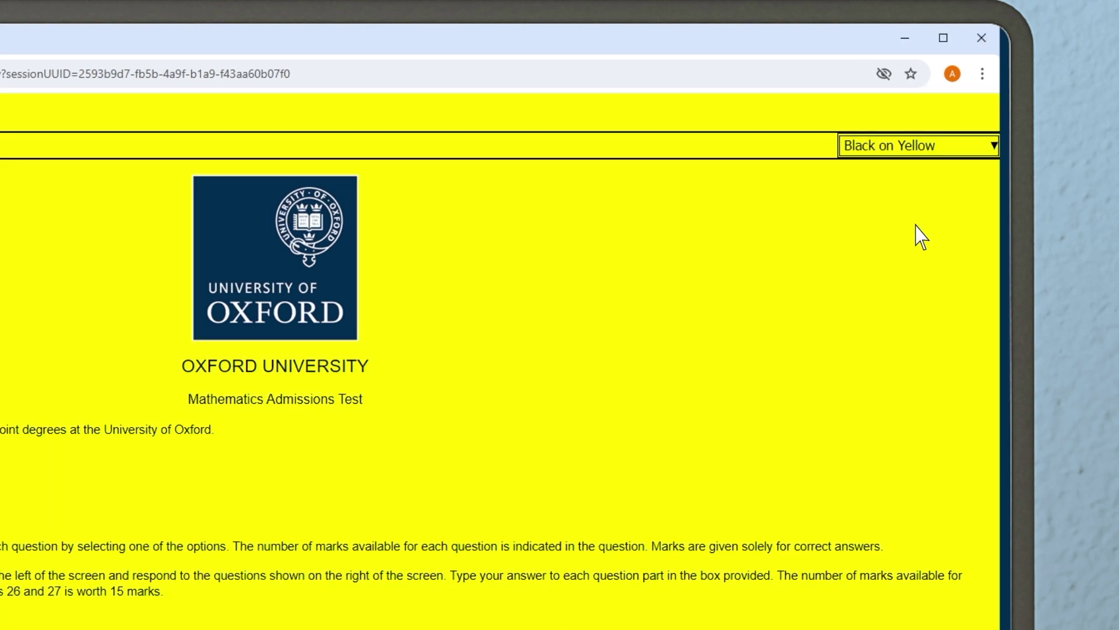
click(920, 151)
click(919, 167)
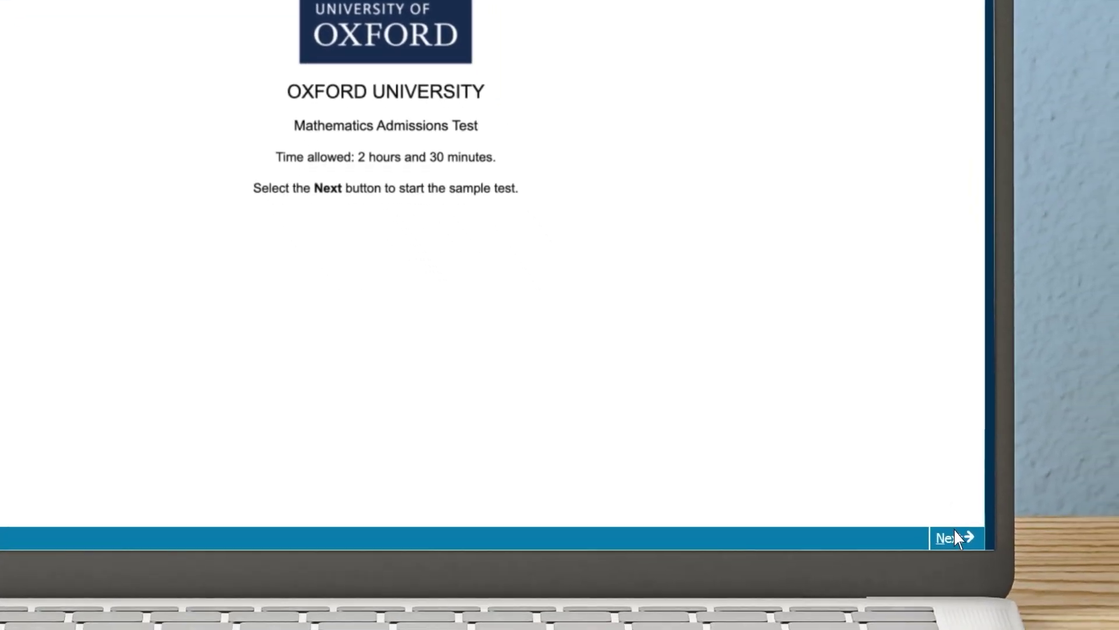
Step: Go past the start page and confirm Ready to Begin to reach Question 1 of 32
click(954, 528)
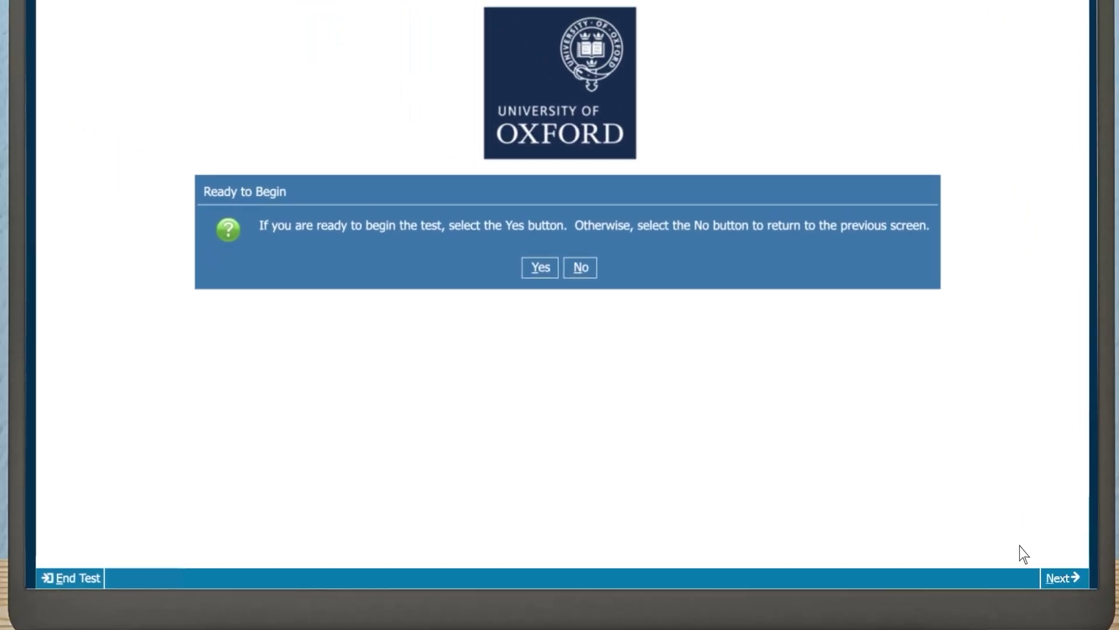
click(537, 264)
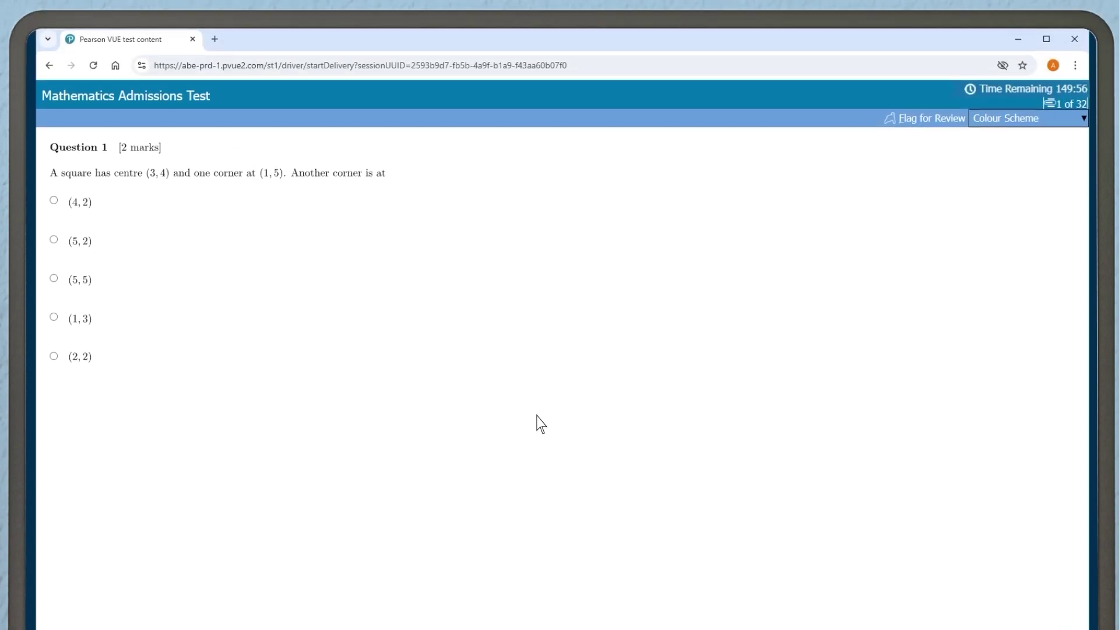
Step: Answer Question 1 with (2, 2), then jump to Question 5 from the review list
click(53, 357)
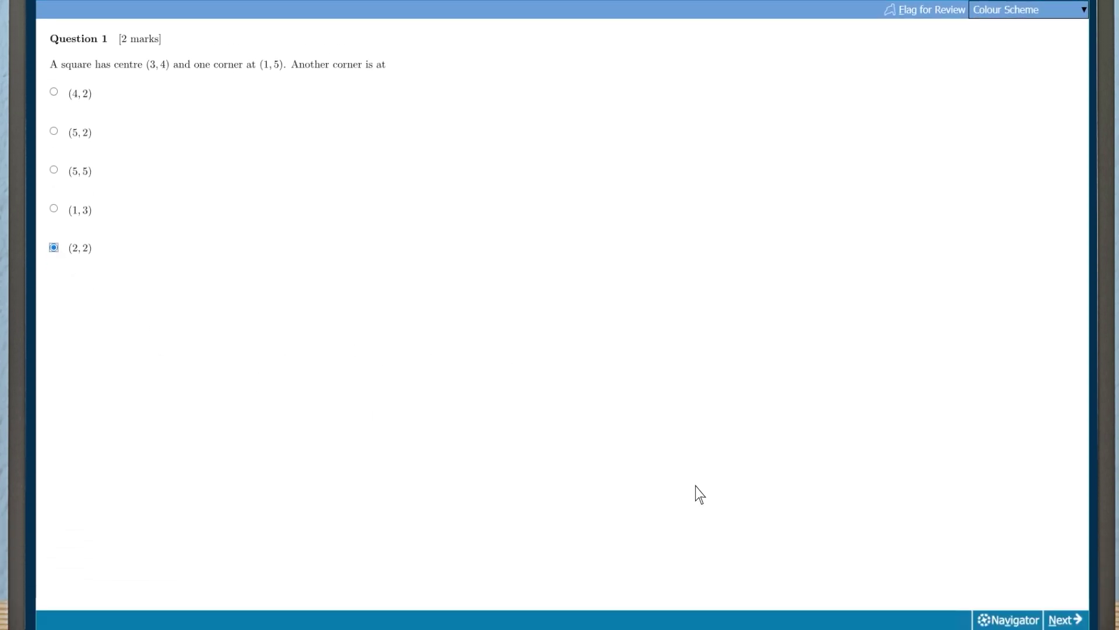
click(1060, 574)
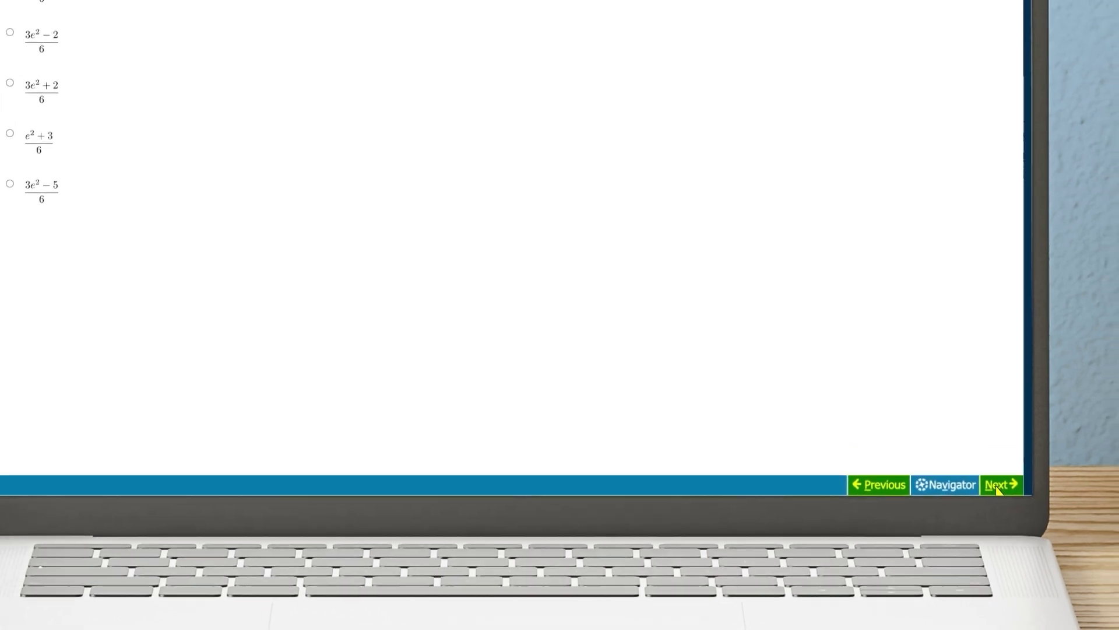
click(1008, 459)
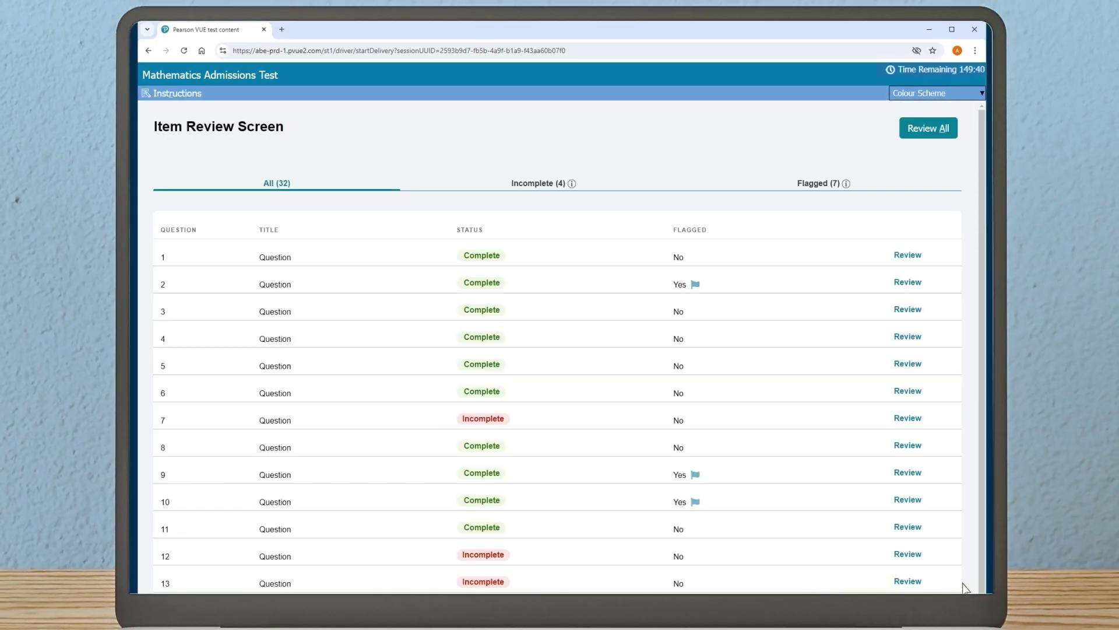
click(908, 364)
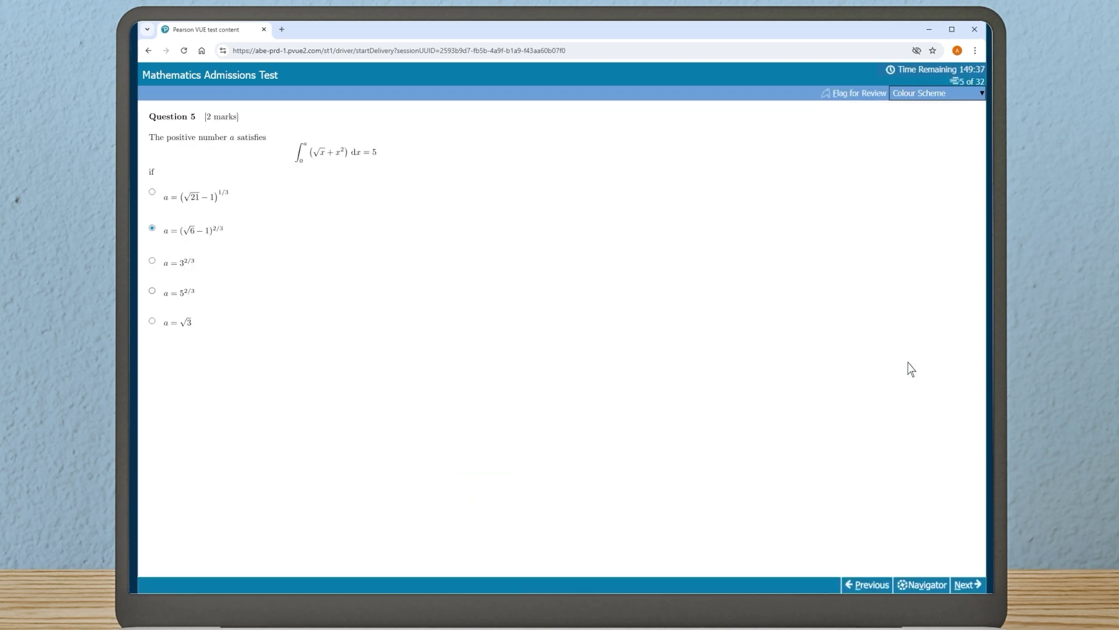
Step: Answer Question 5 with a = 3^(2/3) and advance to the question status list
click(152, 261)
click(972, 587)
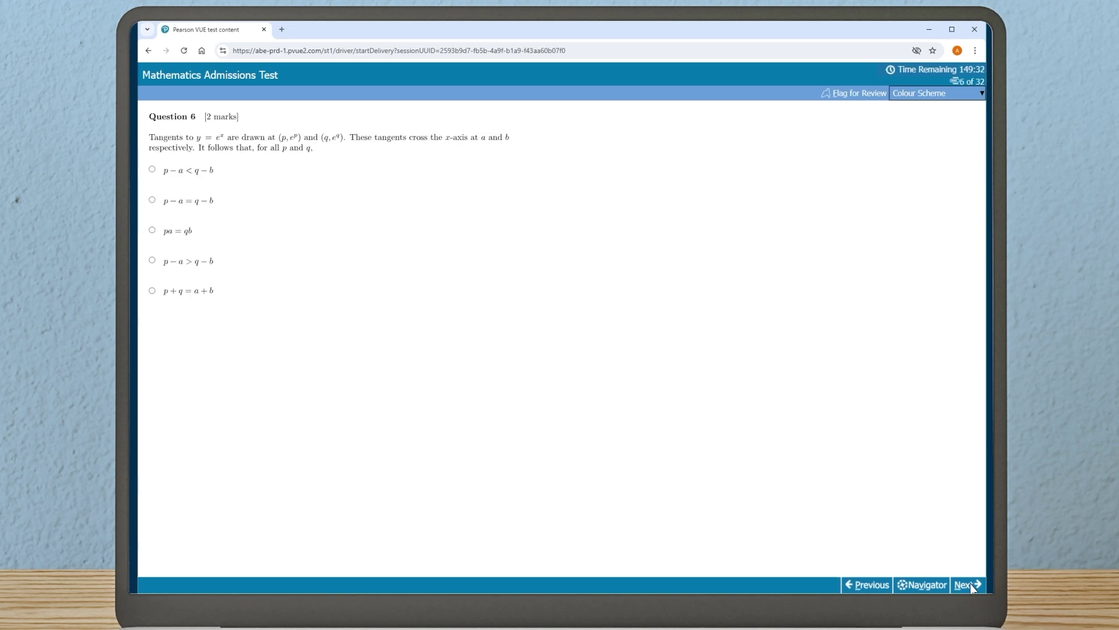
click(972, 587)
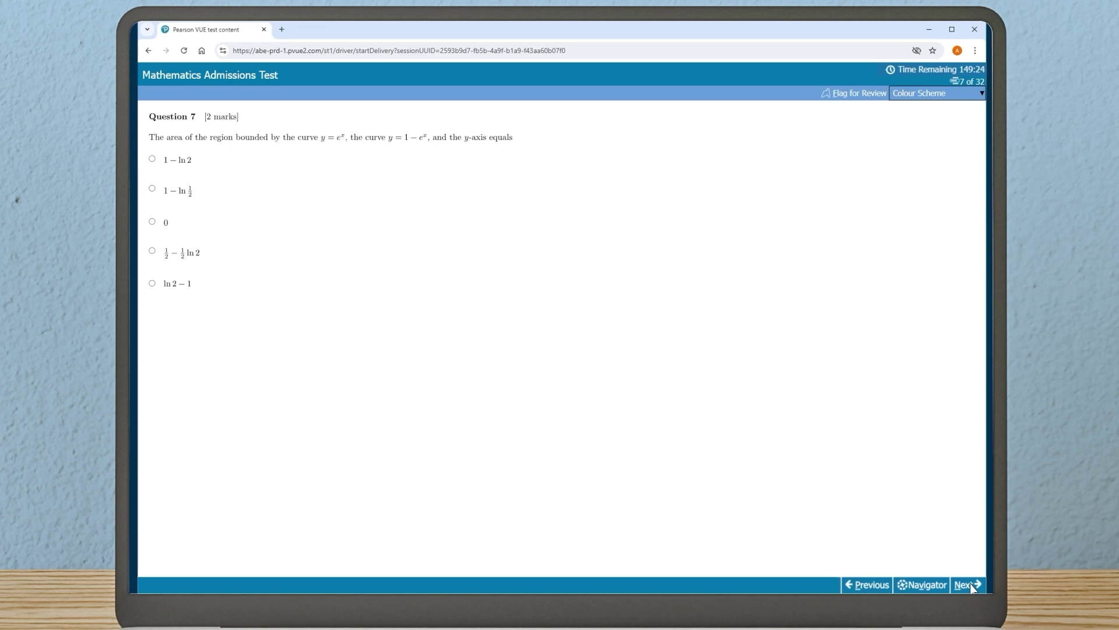
click(967, 584)
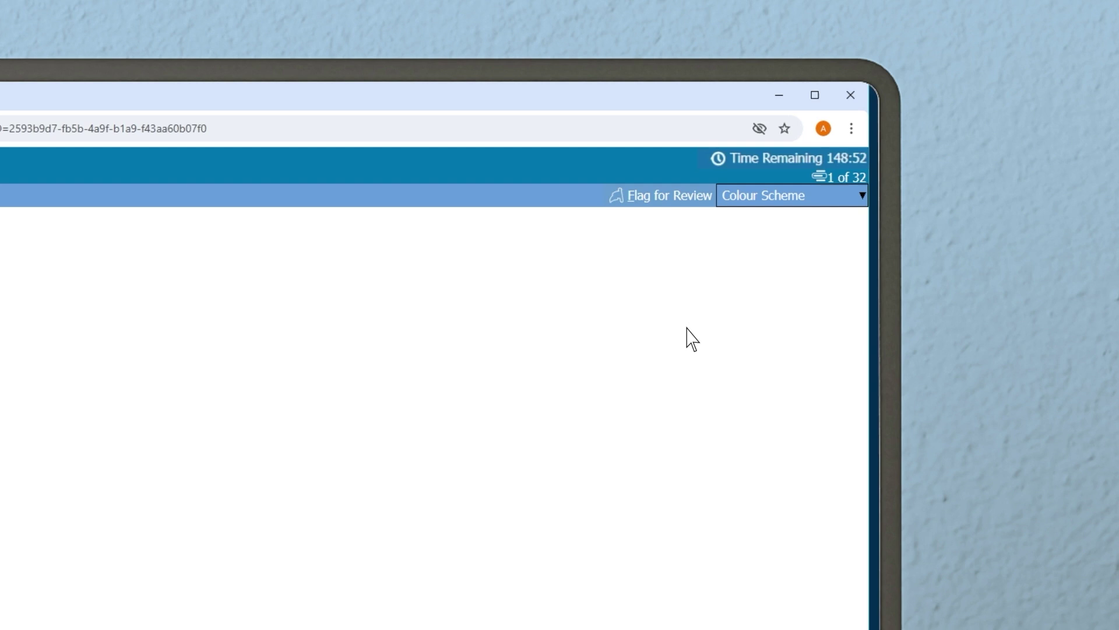
Step: Flag Question 1 for review and bring up the question overview
click(656, 198)
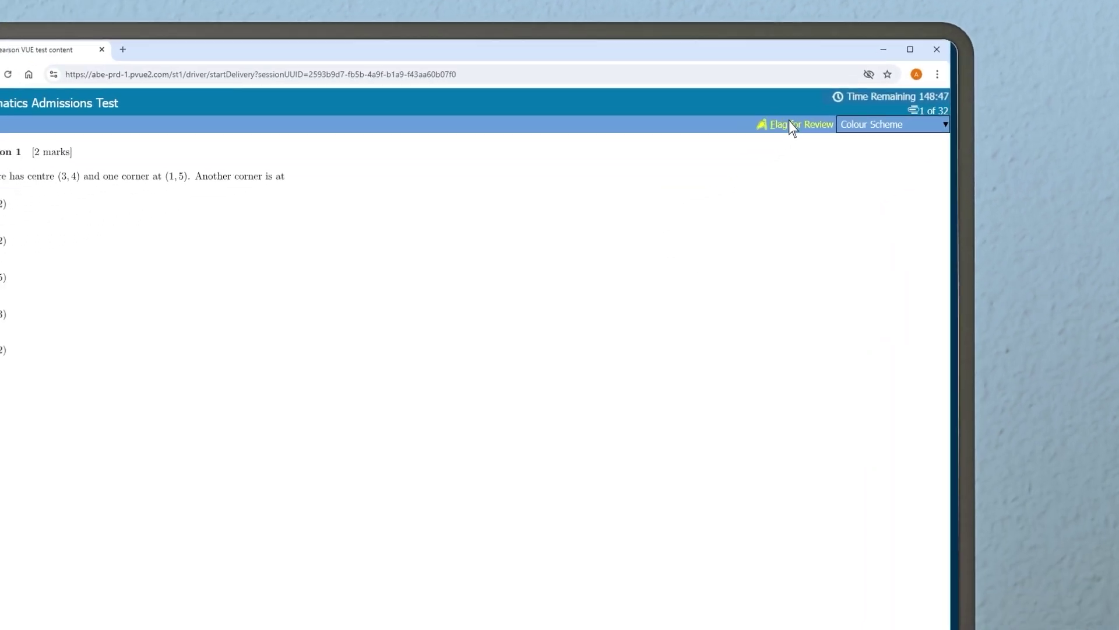
click(171, 584)
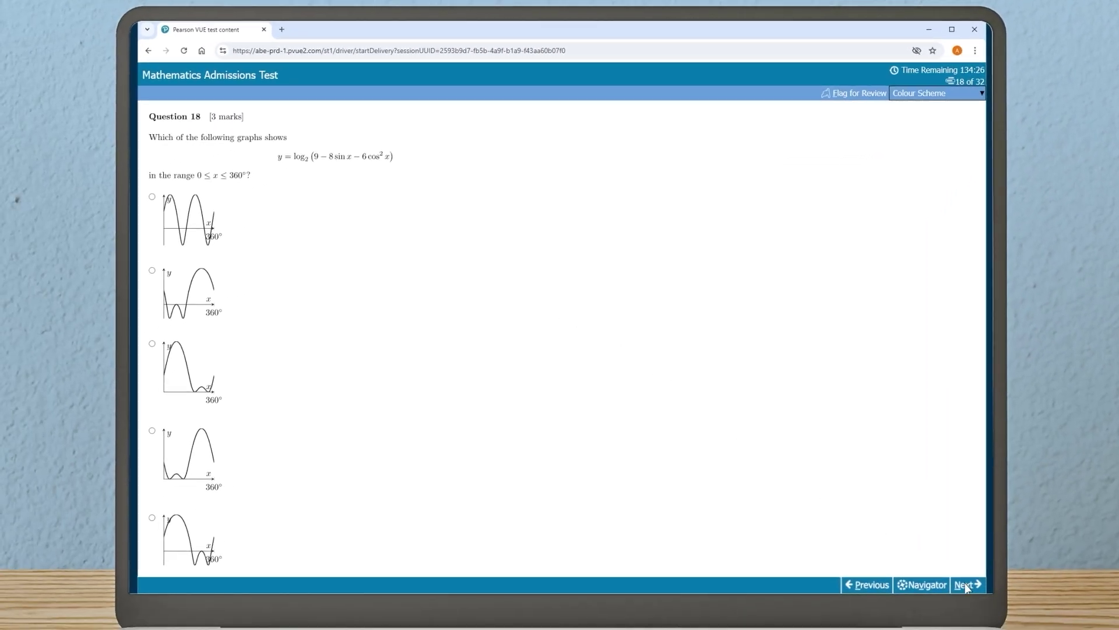
Step: Move past Question 18 and dismiss the Unseen Content warning
click(966, 585)
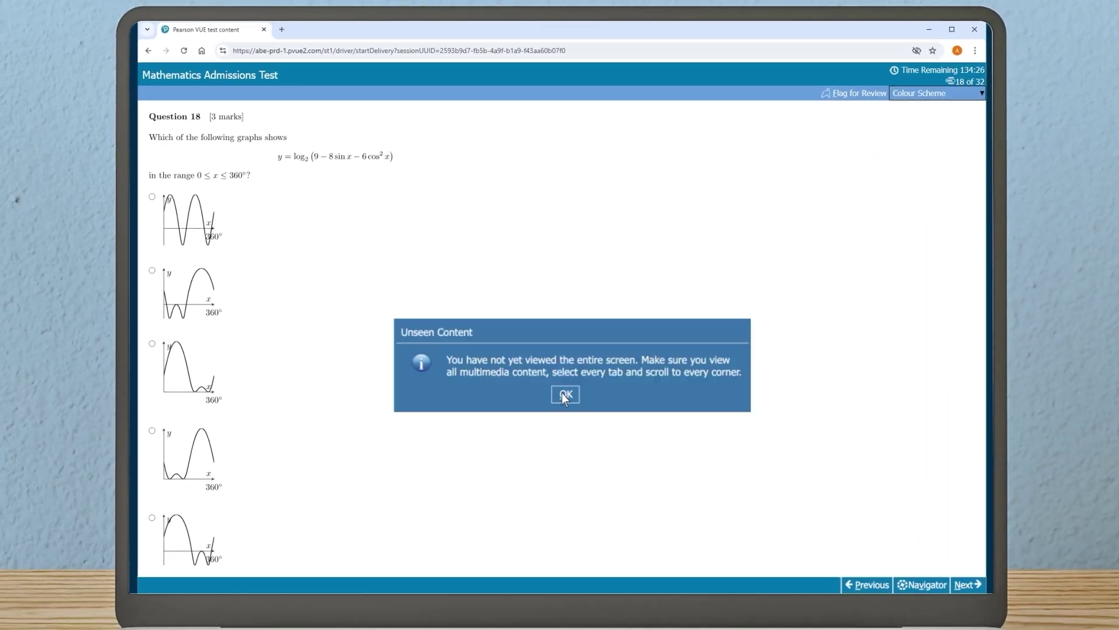
click(564, 395)
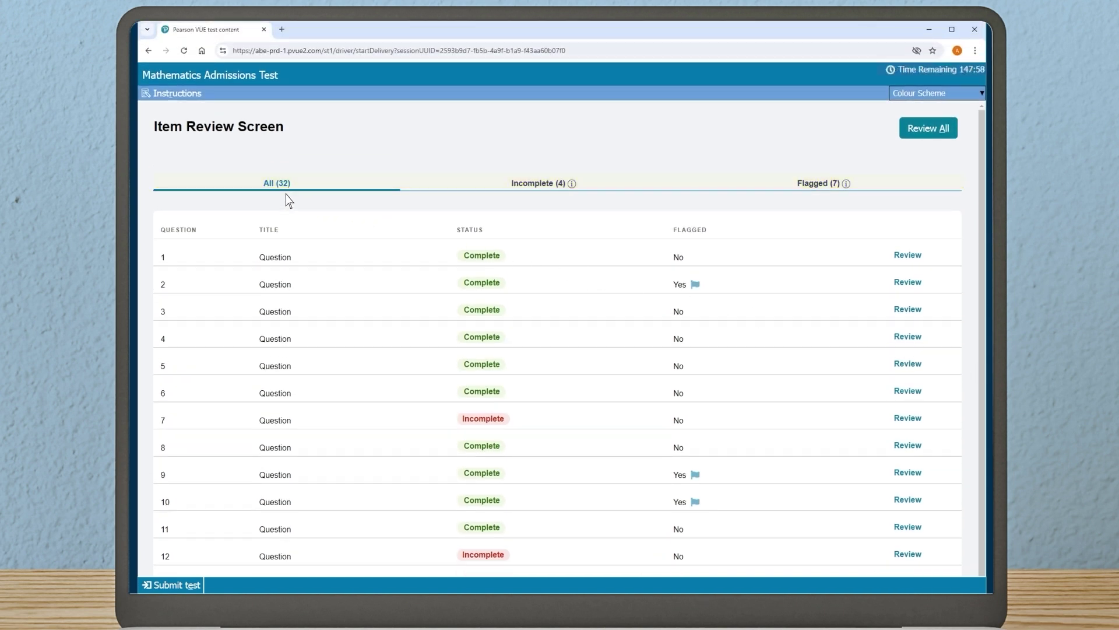
Step: Filter the review list to Incomplete, then Flagged, and revisit flagged Question 2
click(549, 186)
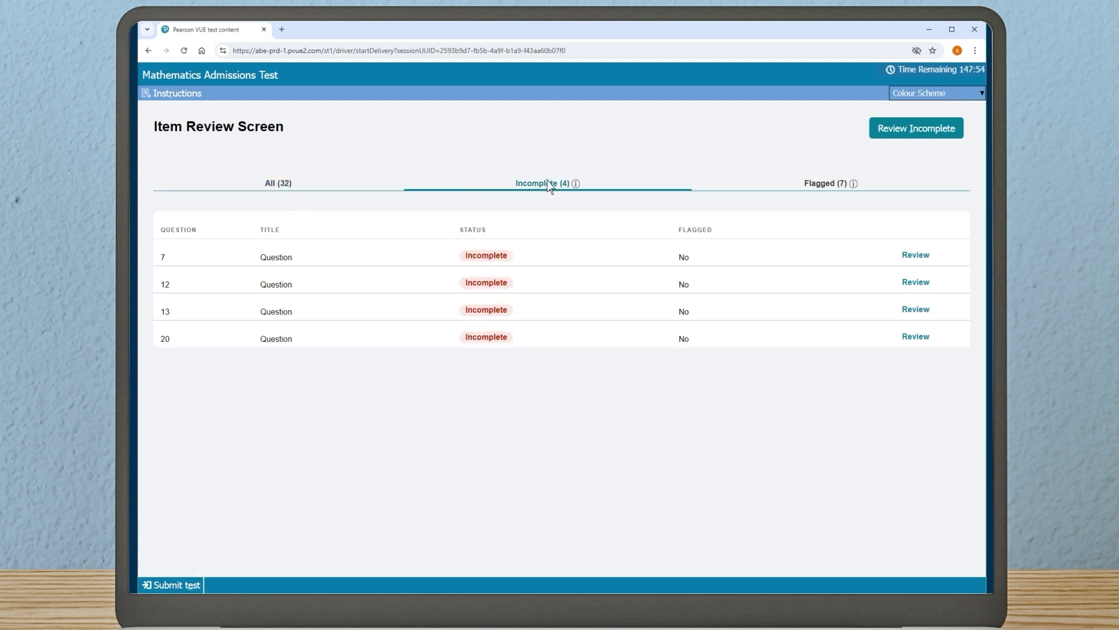
click(835, 186)
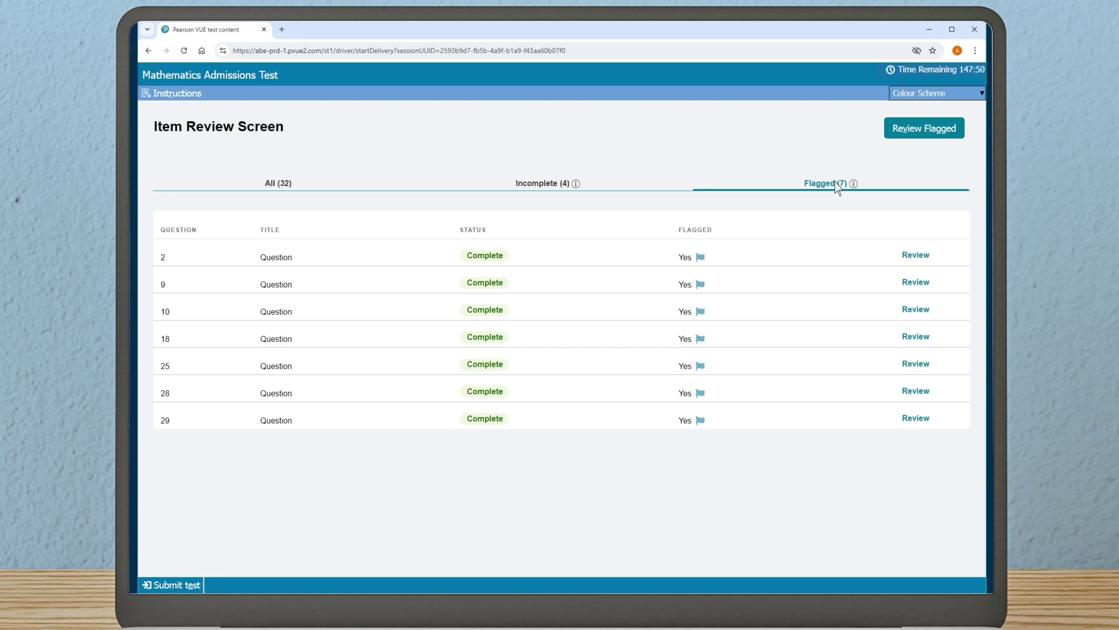
click(916, 254)
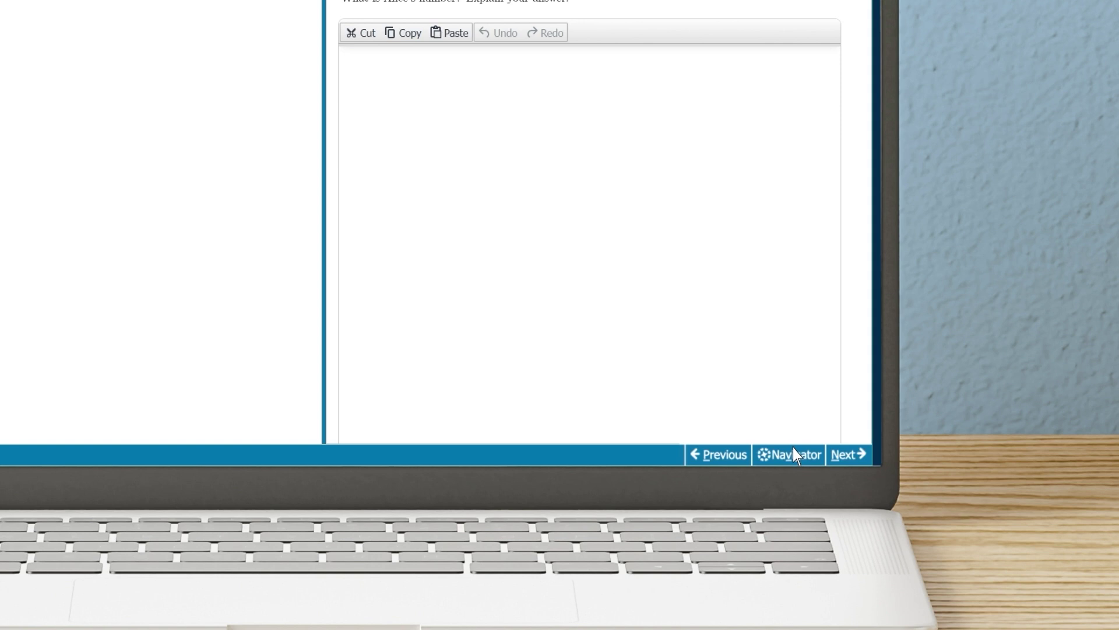
Step: Open the Navigator review list and start submitting the test
click(797, 450)
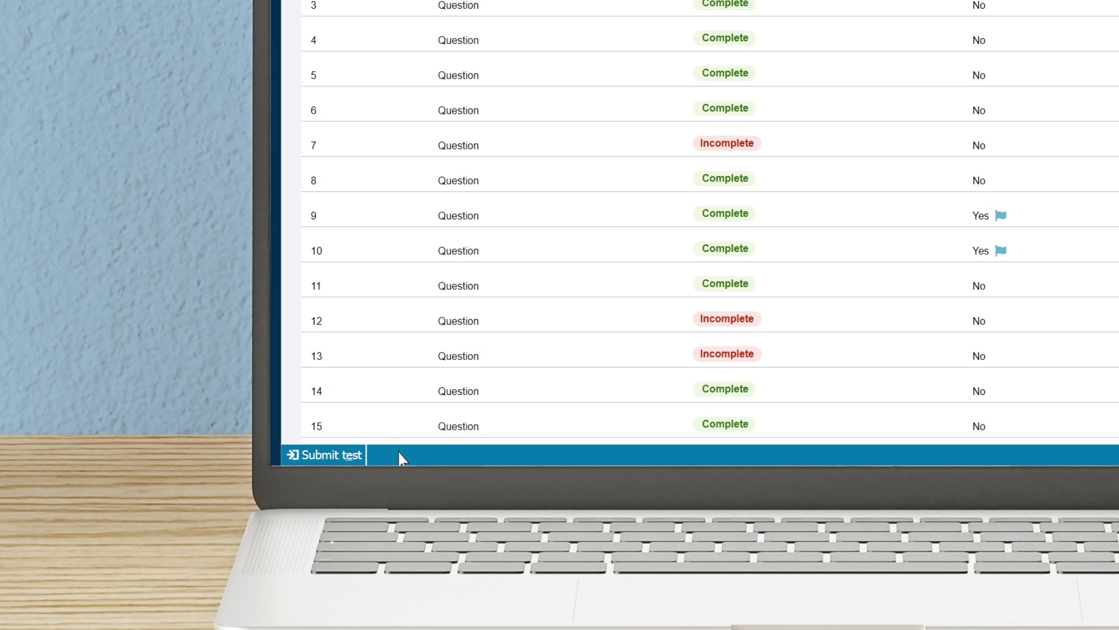
click(322, 455)
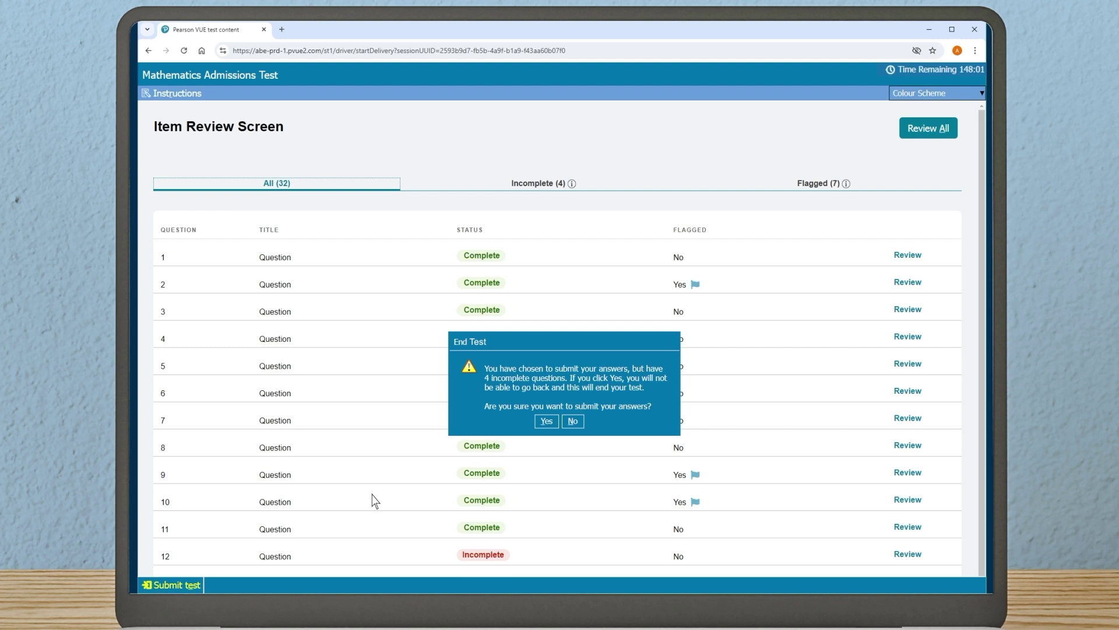
Step: Confirm submission twice despite four incomplete questions, then choose End Test
click(545, 422)
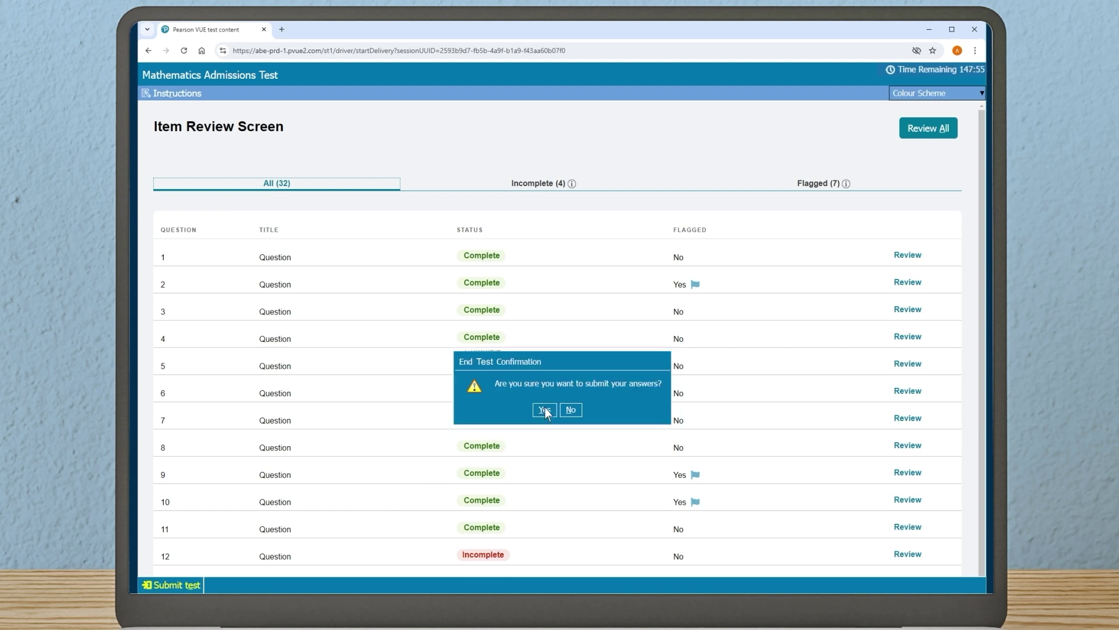
click(546, 408)
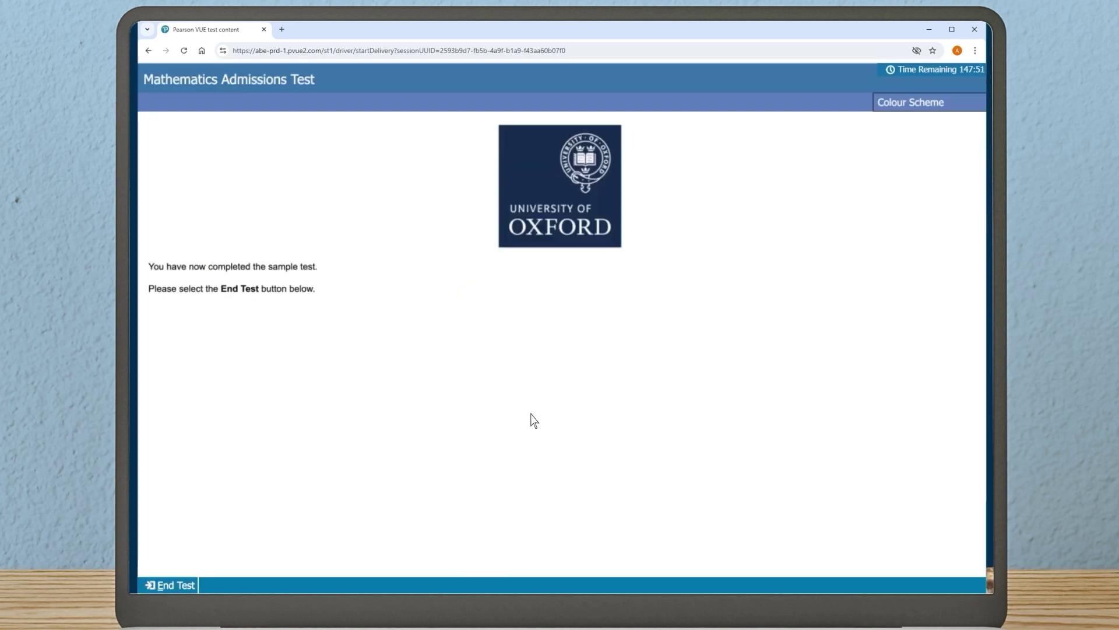
click(175, 589)
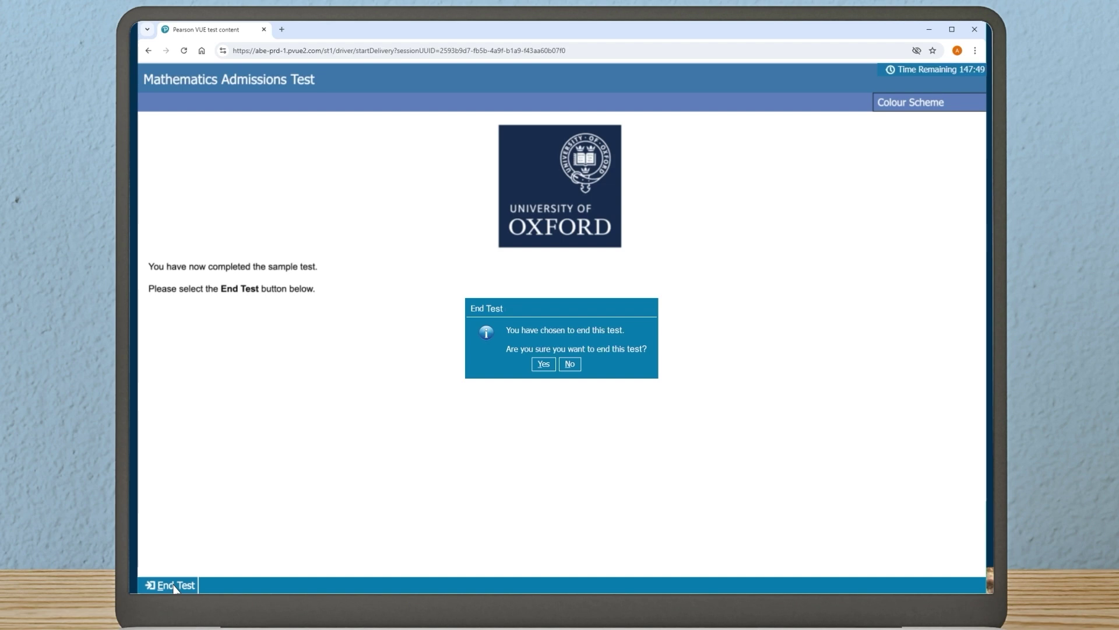